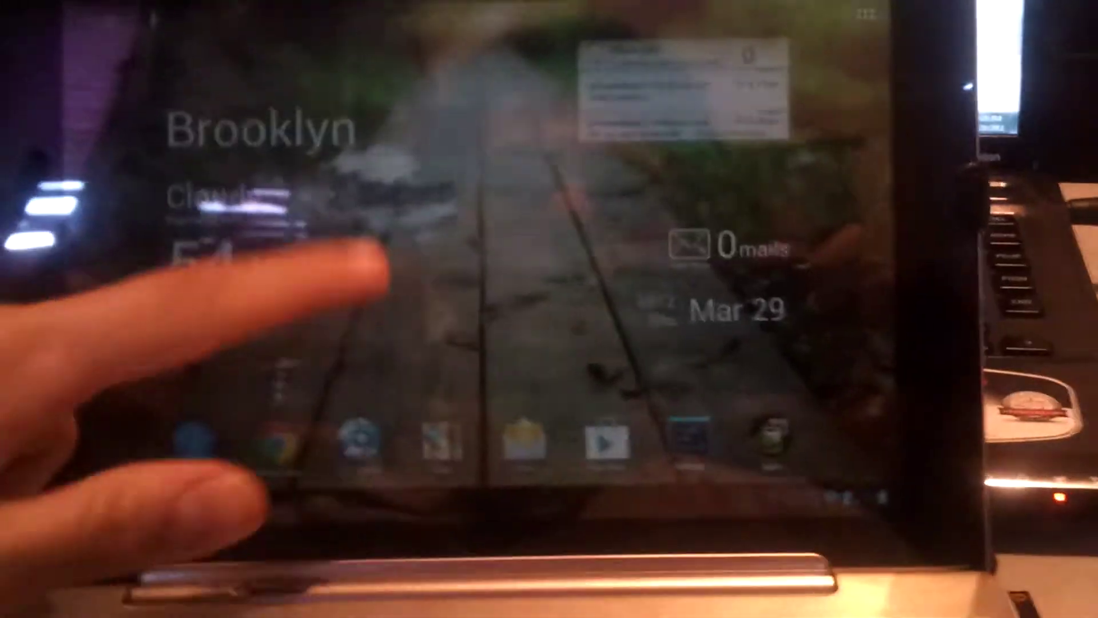
Step: Swipe through the home screen pages, ending back on the Brooklyn weather page
{"action": "left_click_drag", "start_coordinate": [369, 249], "coordinate": [130, 258]}
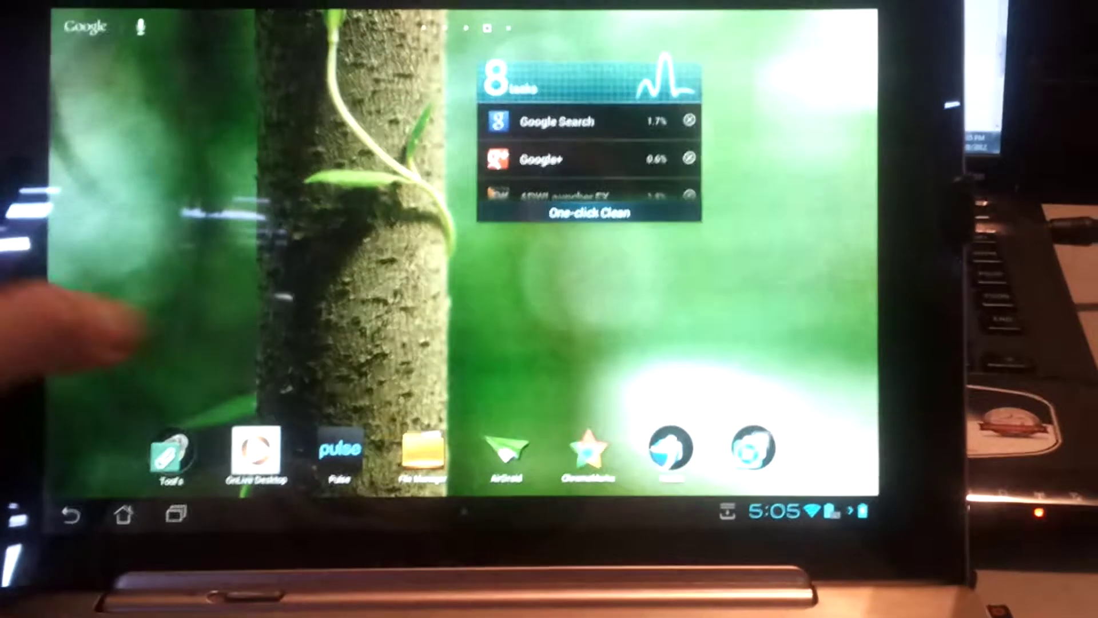
{"action": "left_click_drag", "start_coordinate": [181, 275], "coordinate": [73, 270]}
{"action": "left_click_drag", "start_coordinate": [197, 258], "coordinate": [34, 266]}
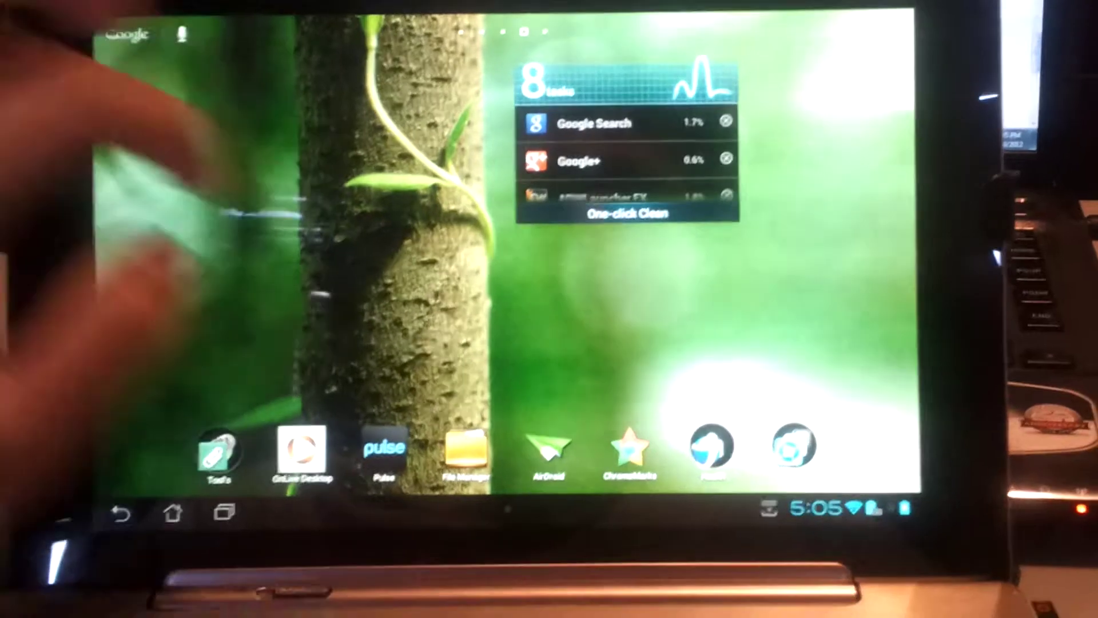
{"action": "left_click_drag", "start_coordinate": [223, 257], "coordinate": [104, 257]}
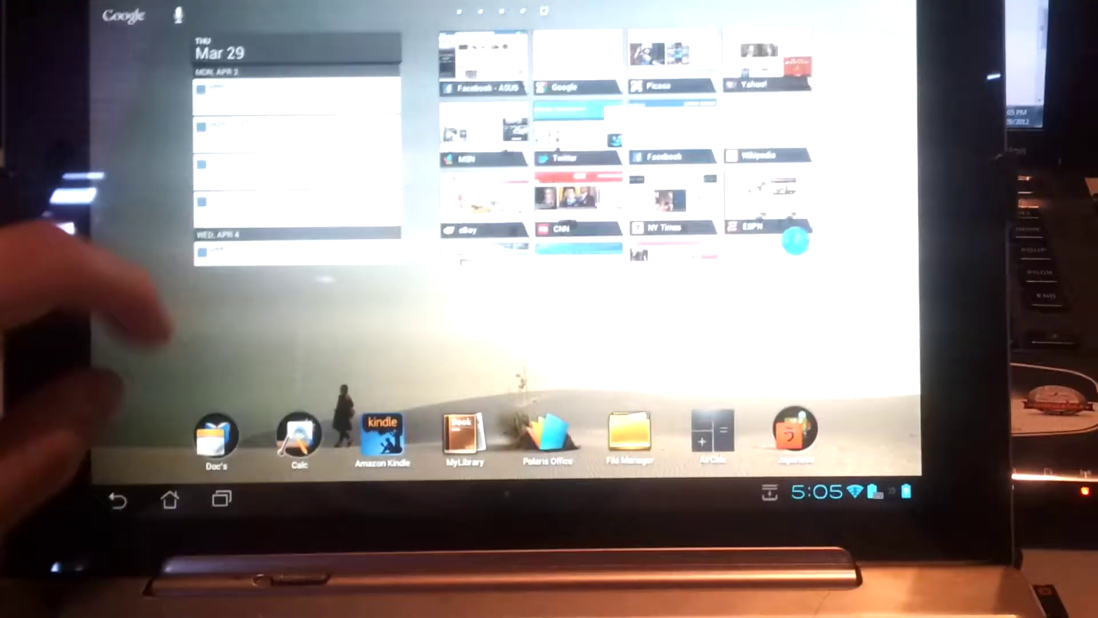
{"action": "left_click_drag", "start_coordinate": [129, 309], "coordinate": [309, 309]}
{"action": "left_click_drag", "start_coordinate": [257, 377], "coordinate": [103, 377]}
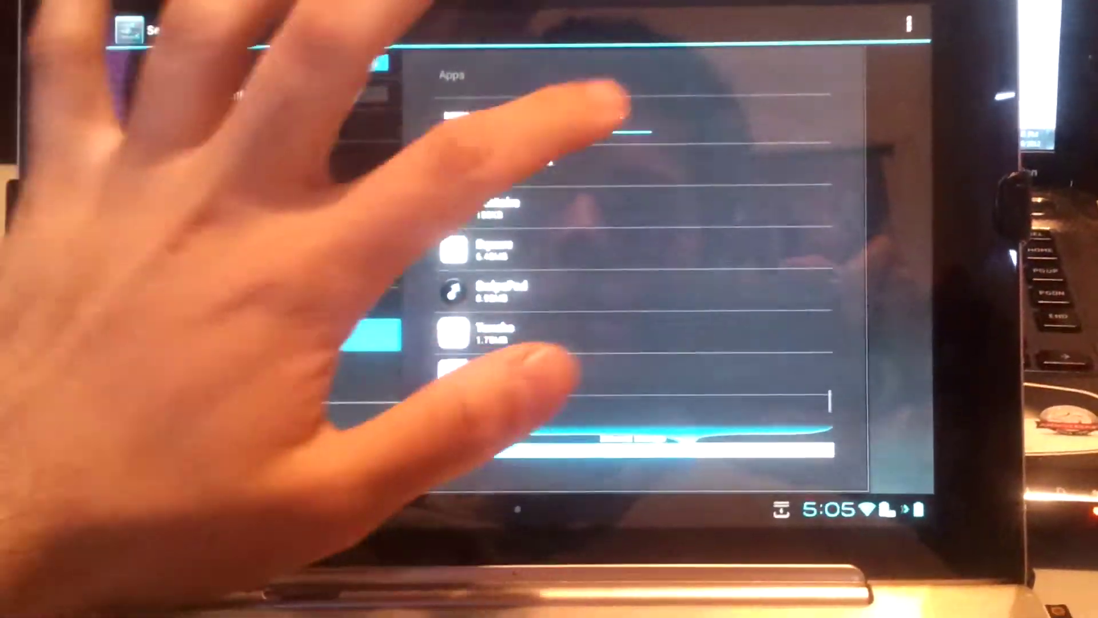
Step: Open Face Unlock's app info from the ALL apps list, then go Home to get the launcher chooser
{"action": "left_click", "coordinate": [613, 131]}
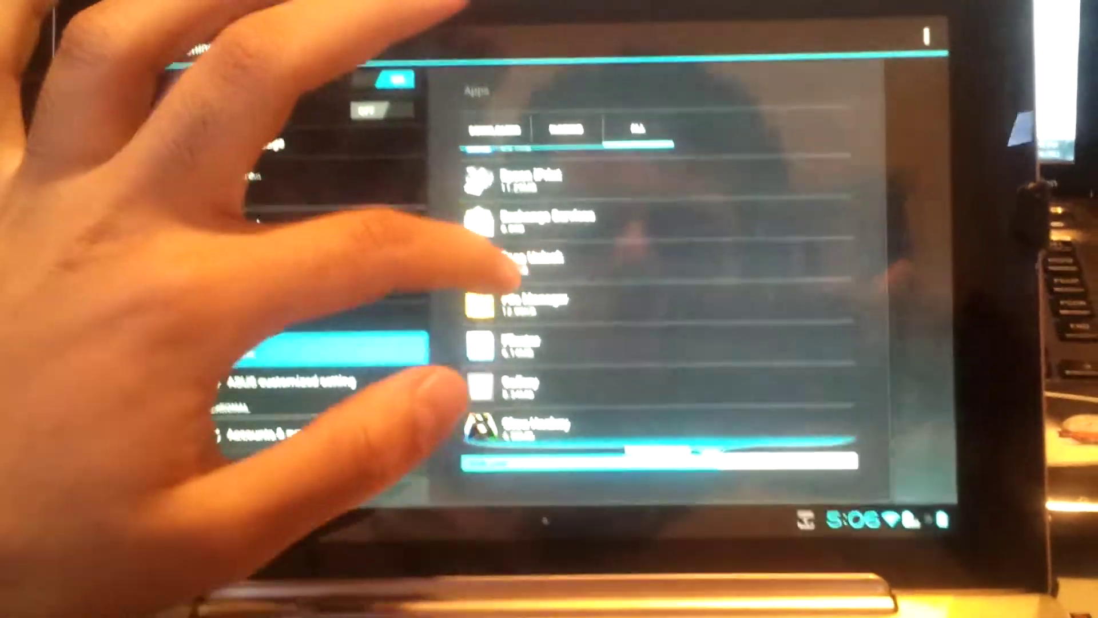
{"action": "left_click", "coordinate": [523, 279]}
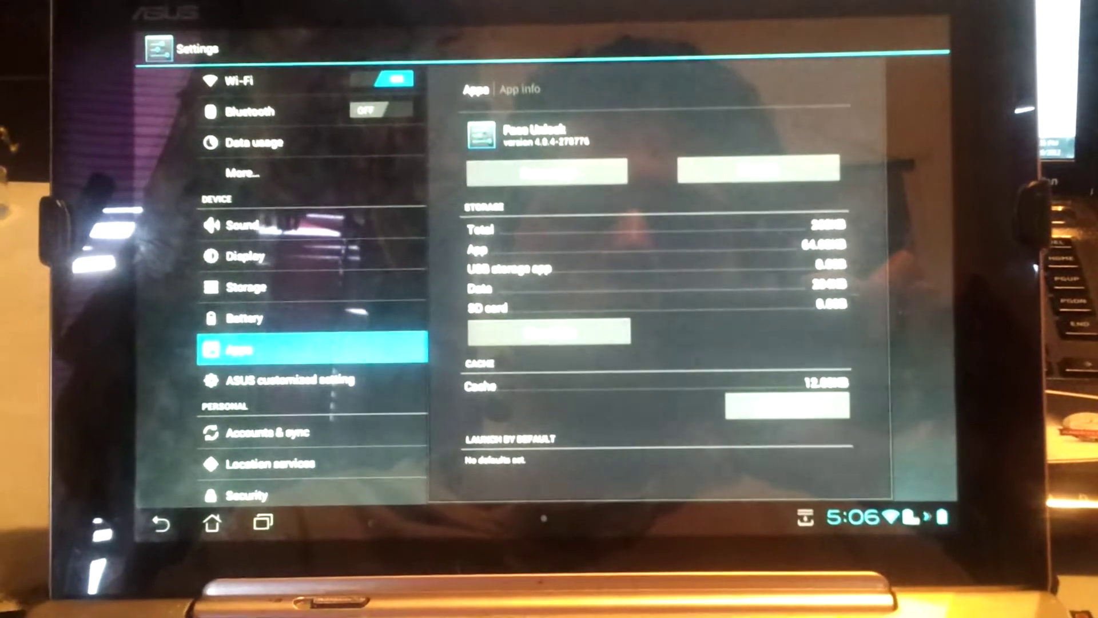
{"action": "scroll", "coordinate": [661, 301], "scroll_direction": "down", "scroll_amount": 4}
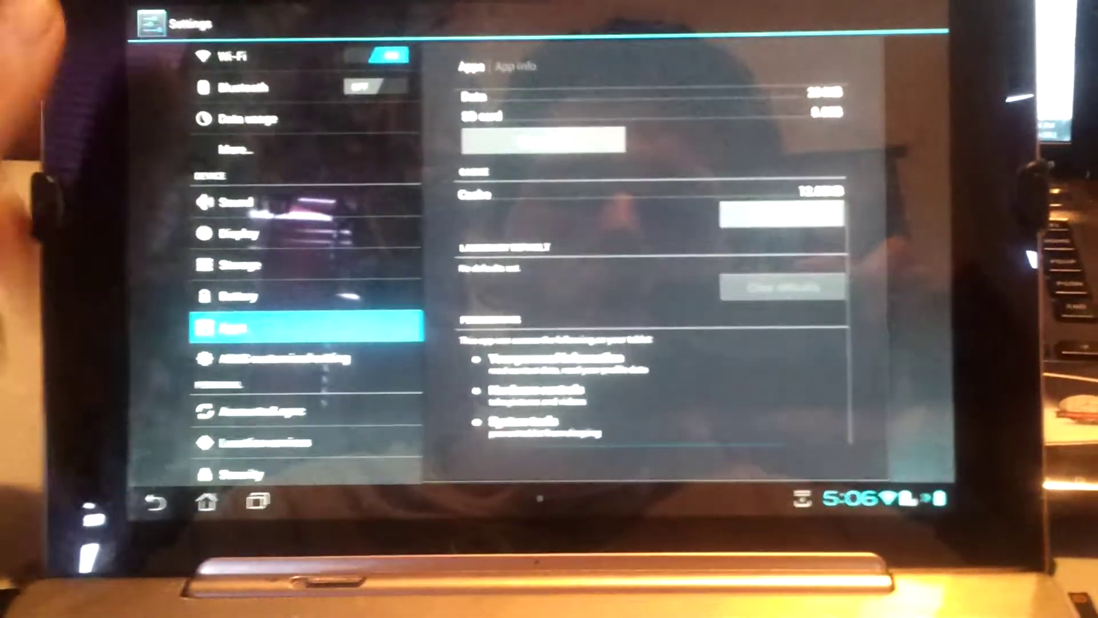
{"action": "left_click", "coordinate": [211, 502]}
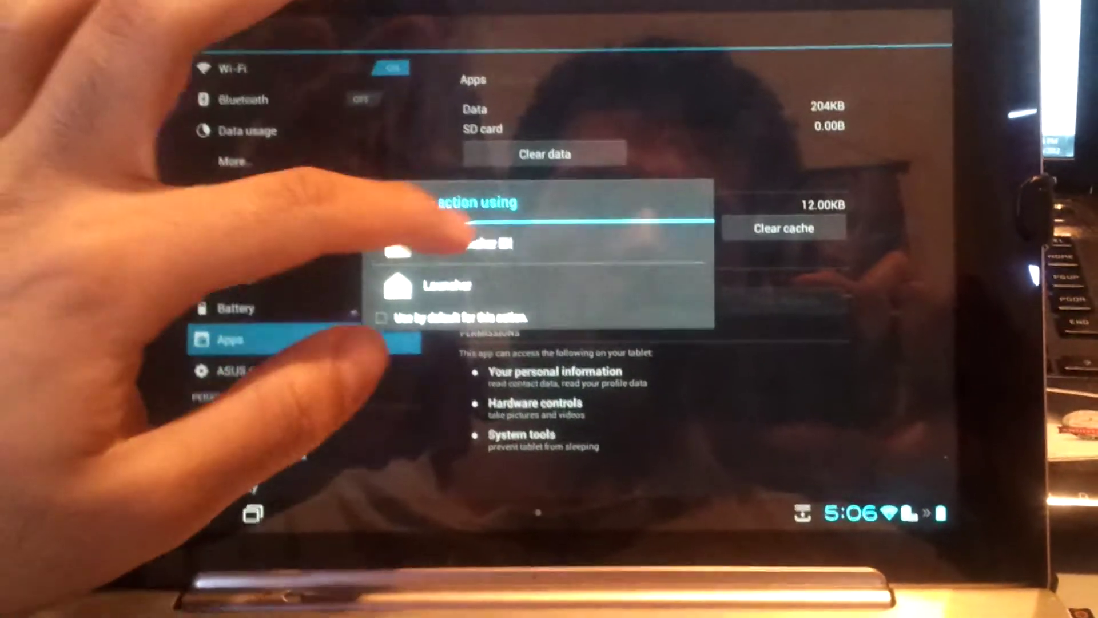
Step: Choose ADW.Launcher EX, start a Custom shortcut, and bring up its Pick your activity app list
{"action": "left_click", "coordinate": [412, 233]}
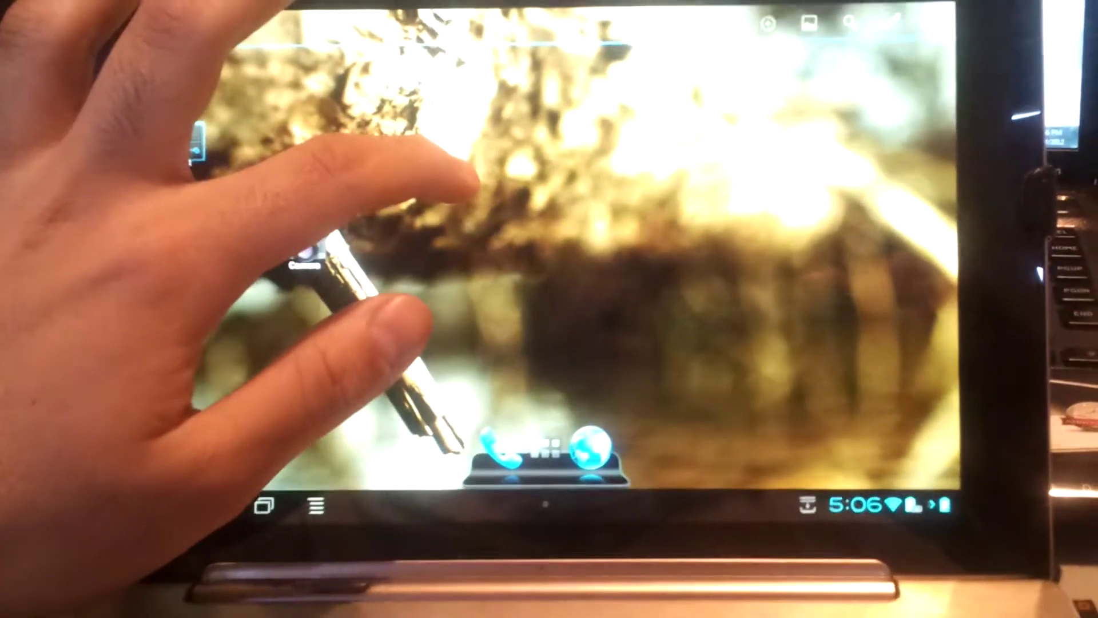
{"action": "left_click", "coordinate": [472, 180]}
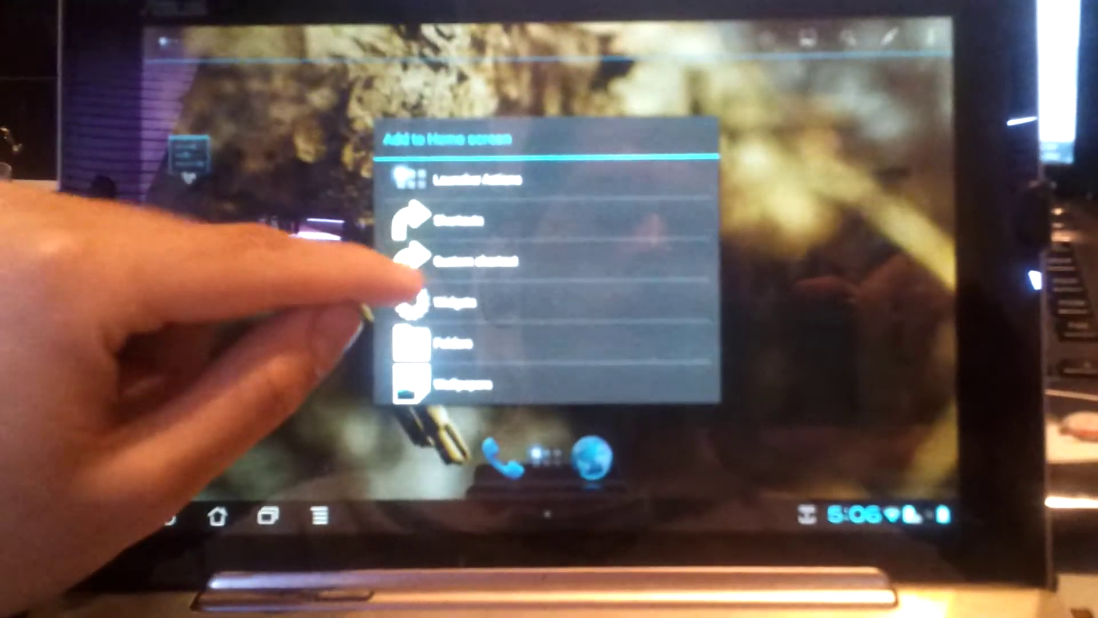
{"action": "left_click", "coordinate": [446, 251]}
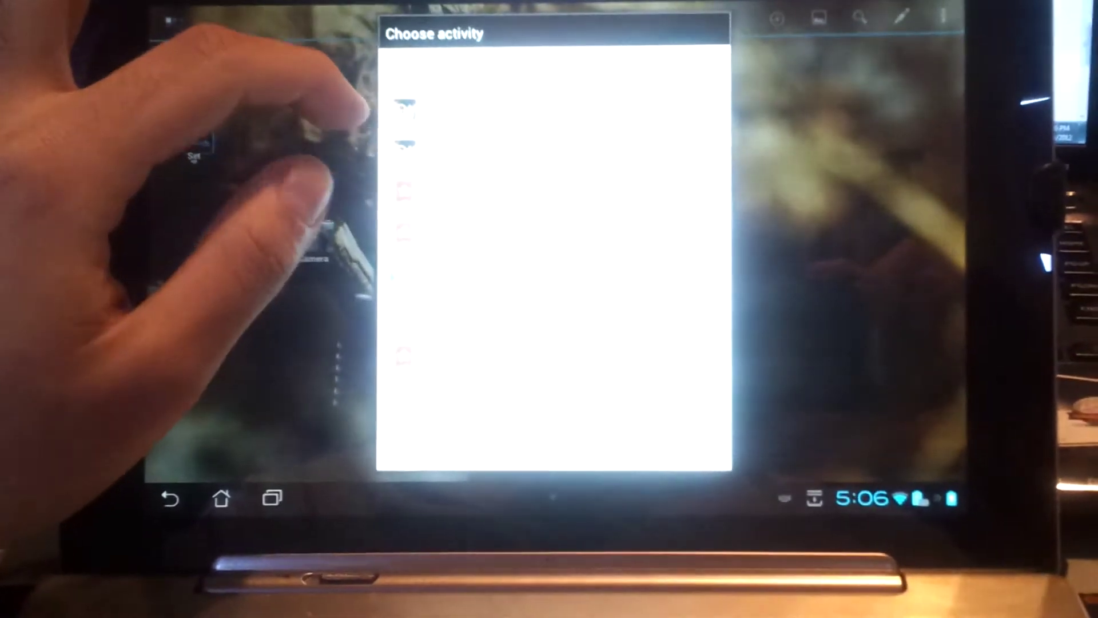
{"action": "left_click", "coordinate": [420, 77]}
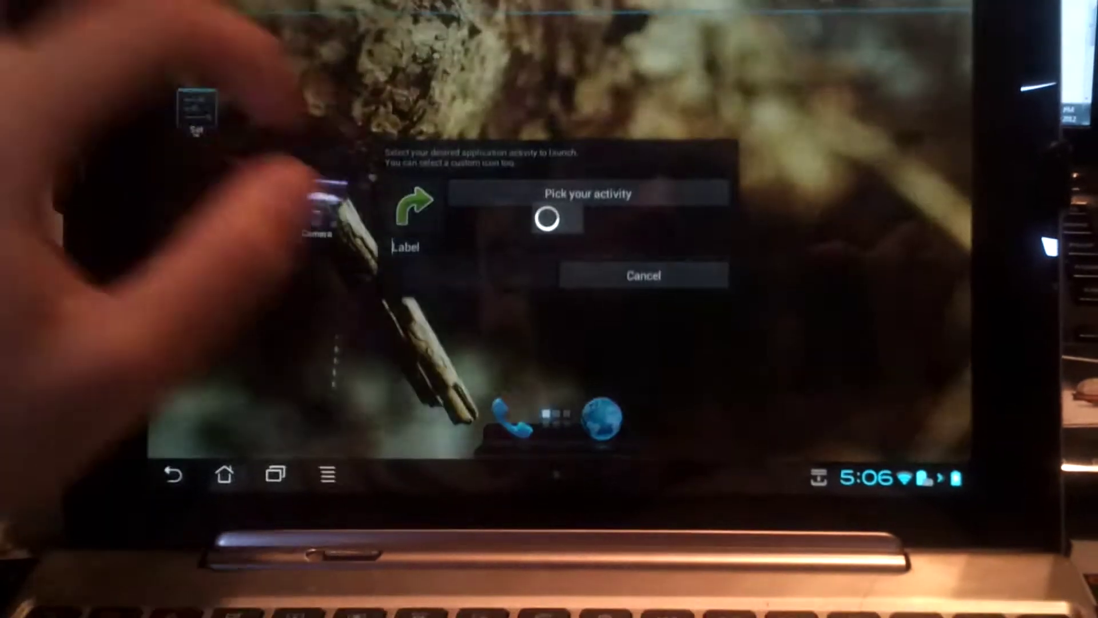
{"action": "scroll", "coordinate": [564, 223], "scroll_direction": "down", "scroll_amount": 10}
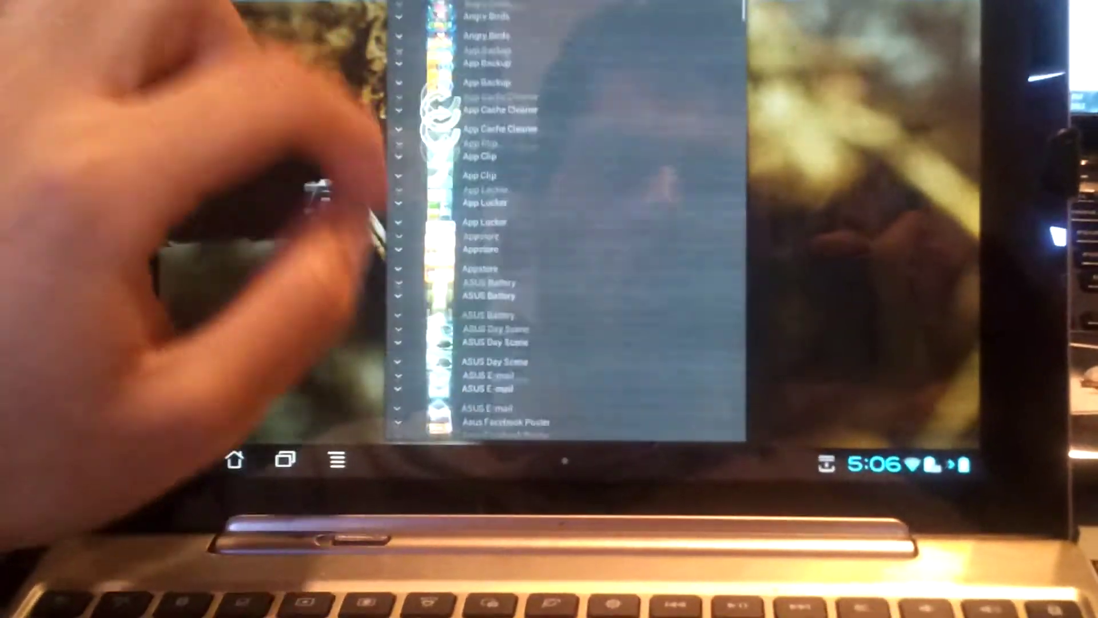
{"action": "scroll", "coordinate": [563, 223], "scroll_direction": "down", "scroll_amount": 5}
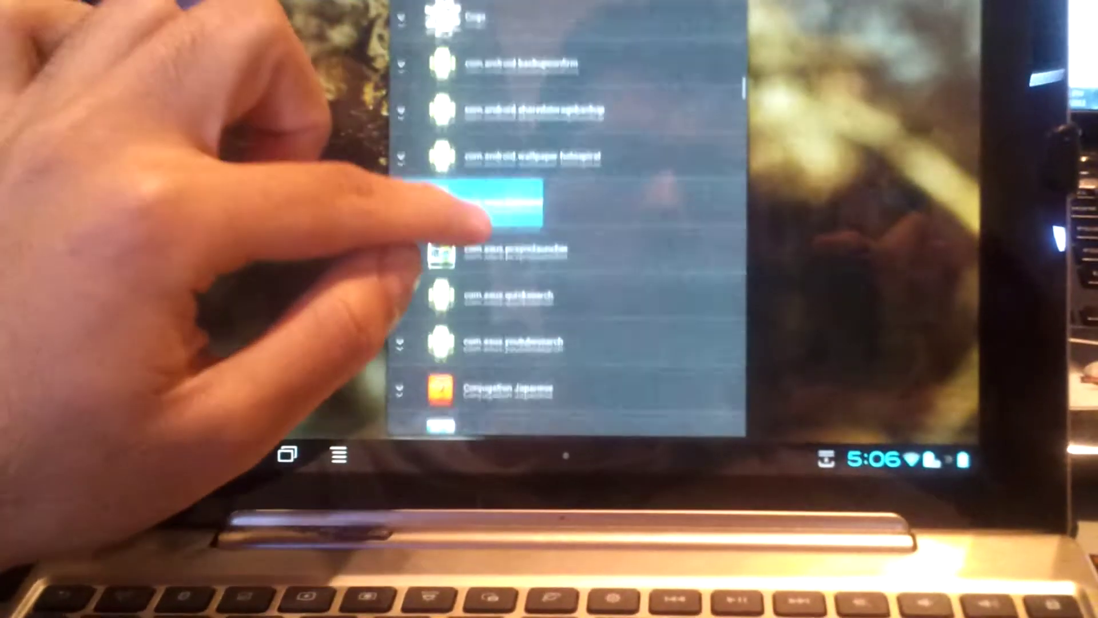
{"action": "scroll", "coordinate": [564, 224], "scroll_direction": "down", "scroll_amount": 5}
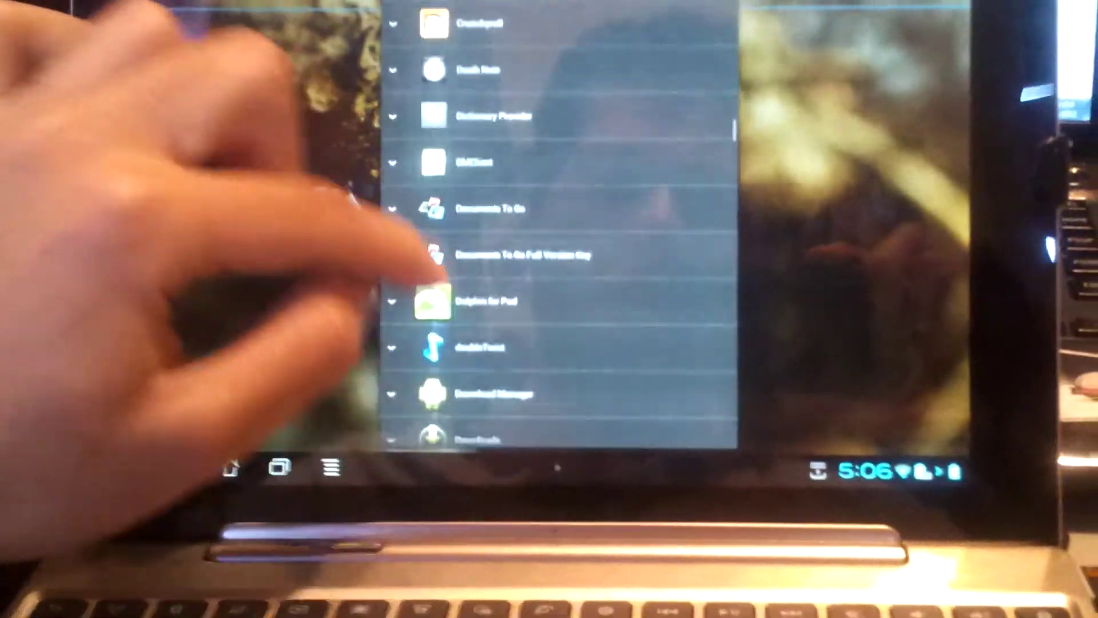
{"action": "scroll", "coordinate": [564, 224], "scroll_direction": "down", "scroll_amount": 5}
{"action": "scroll", "coordinate": [564, 223], "scroll_direction": "down", "scroll_amount": 6}
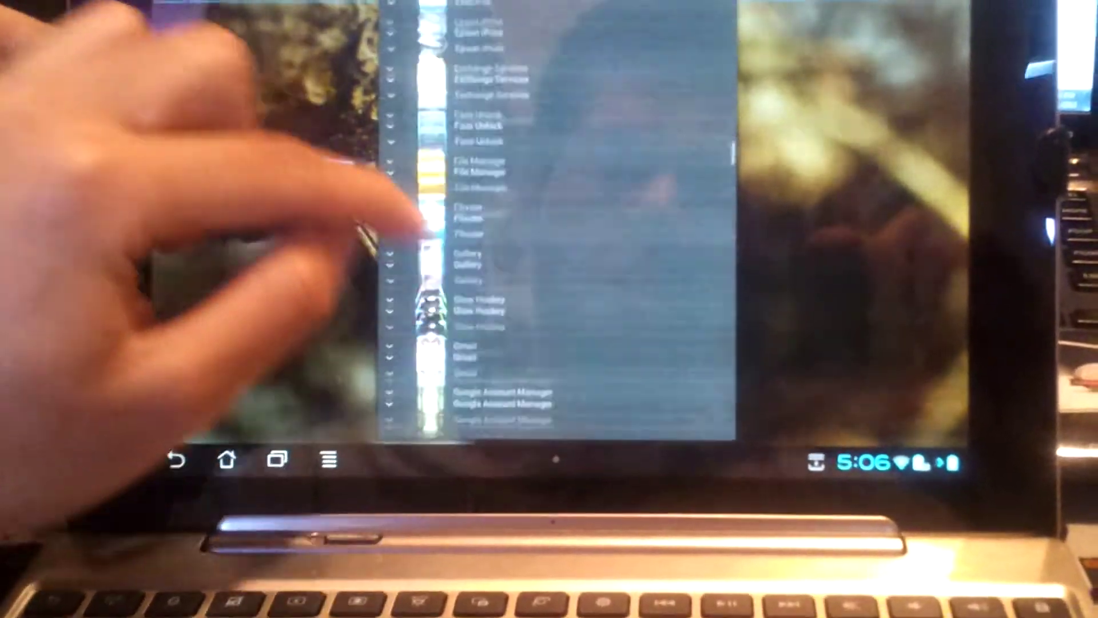
{"action": "scroll", "coordinate": [564, 223], "scroll_direction": "down", "scroll_amount": 4}
{"action": "scroll", "coordinate": [563, 223], "scroll_direction": "down", "scroll_amount": 5}
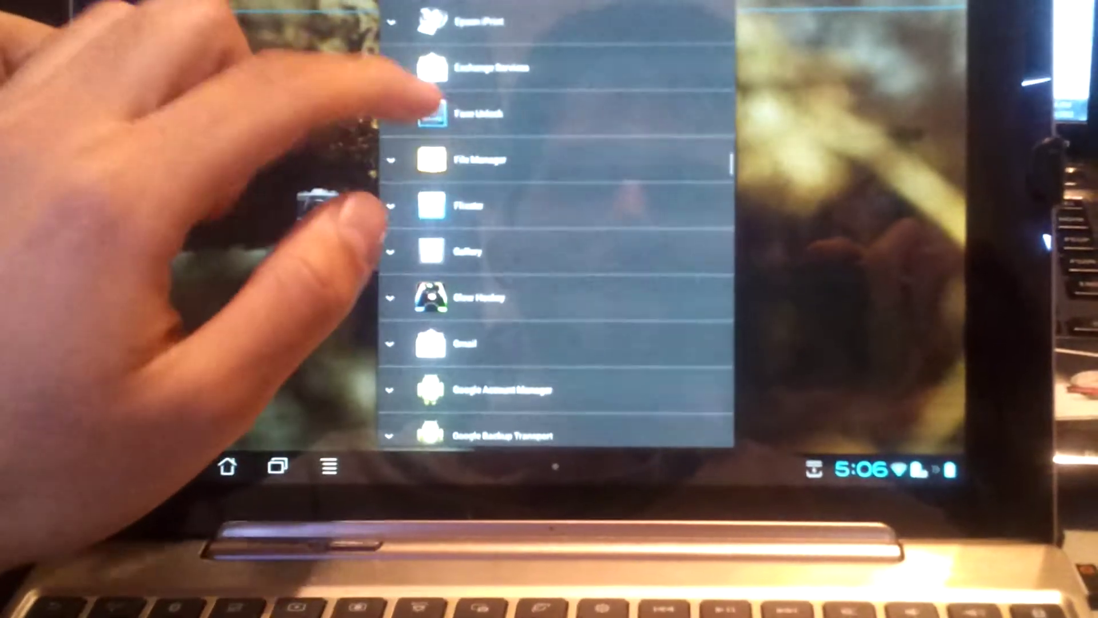
Step: Create an OK'd shortcut to Face Unlock's 'Set up Face Unlock' activity and tap it
{"action": "left_click", "coordinate": [480, 114]}
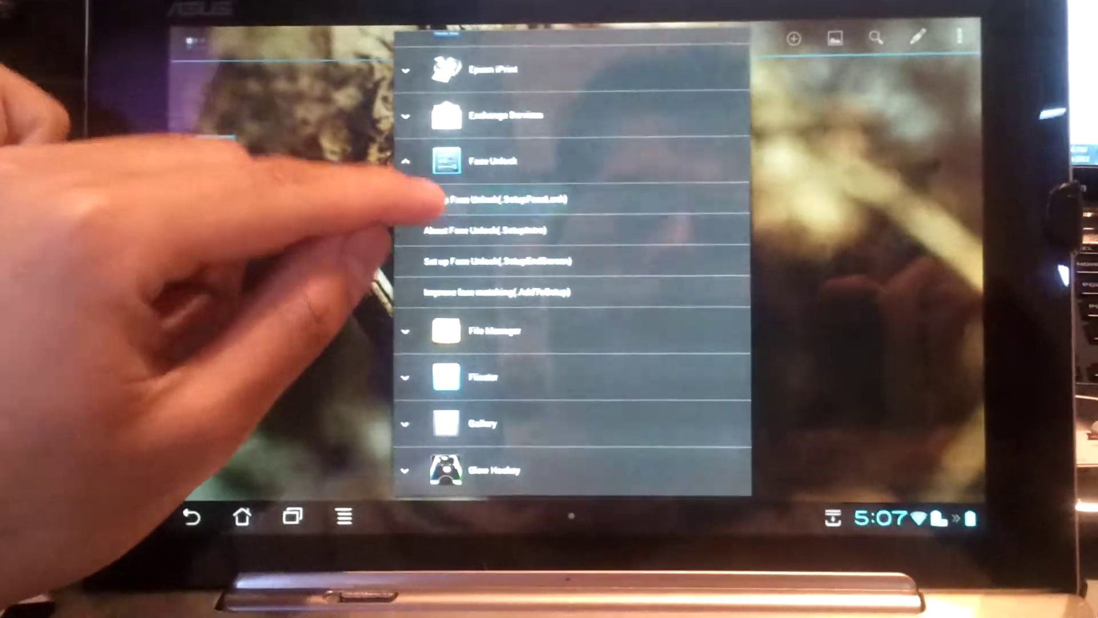
{"action": "left_click", "coordinate": [481, 199]}
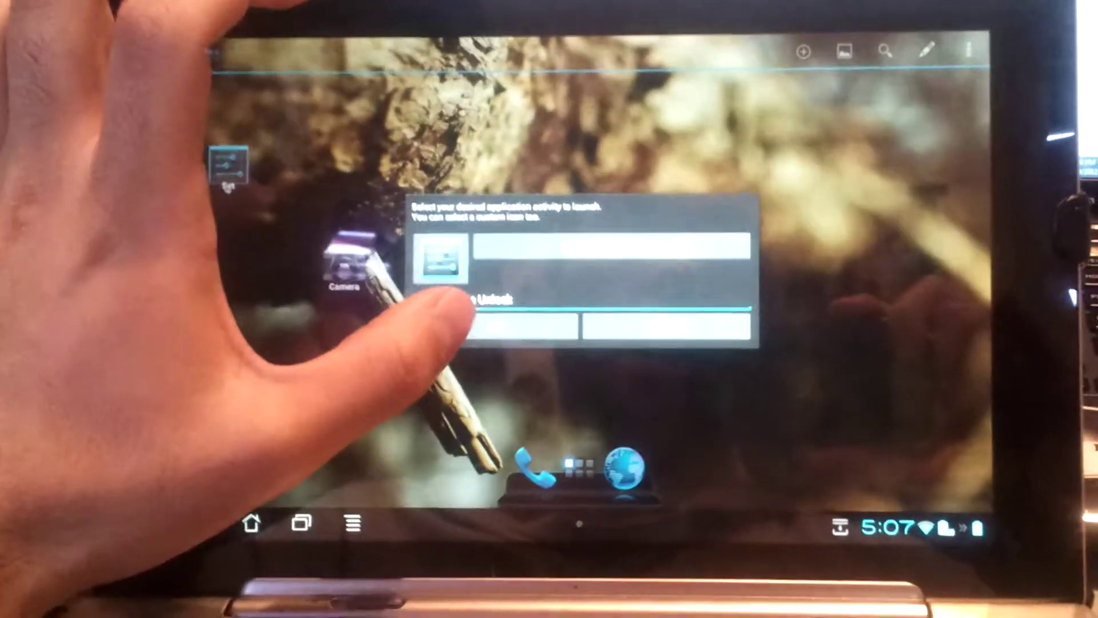
{"action": "left_click", "coordinate": [484, 347]}
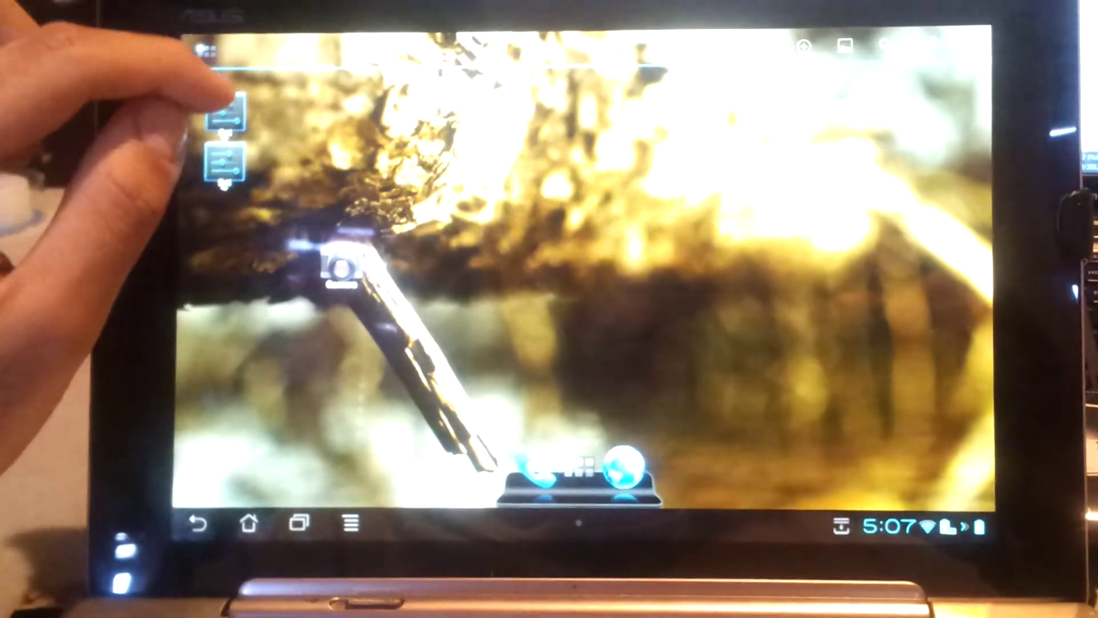
{"action": "left_click", "coordinate": [226, 172]}
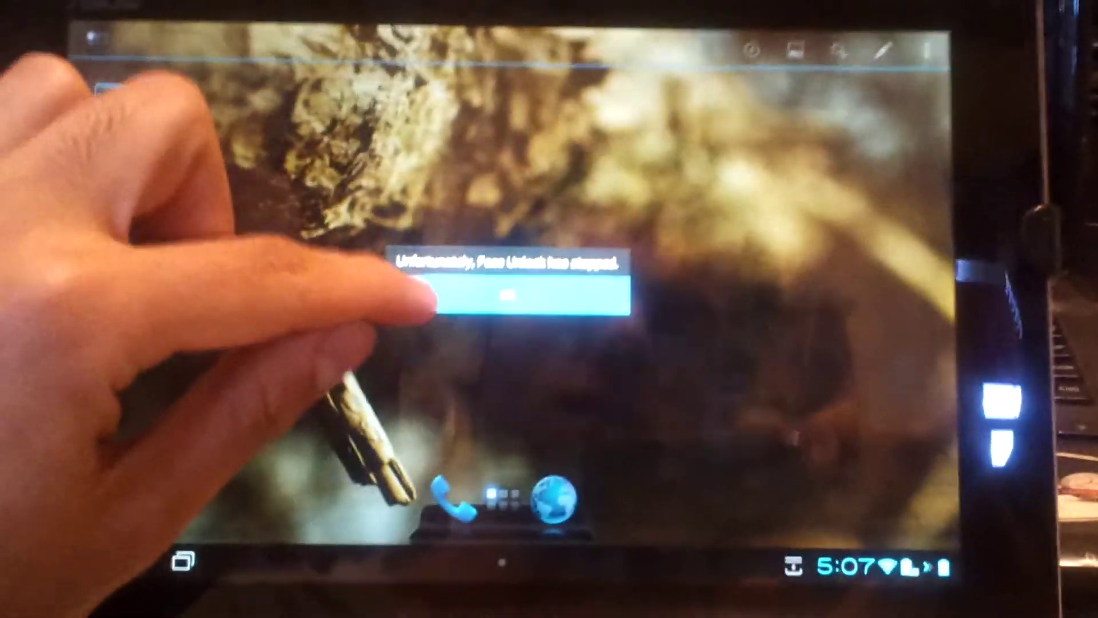
Step: Close the 'Unfortunately, Face Unlock has stopped' dialog with OK
{"action": "left_click", "coordinate": [429, 297]}
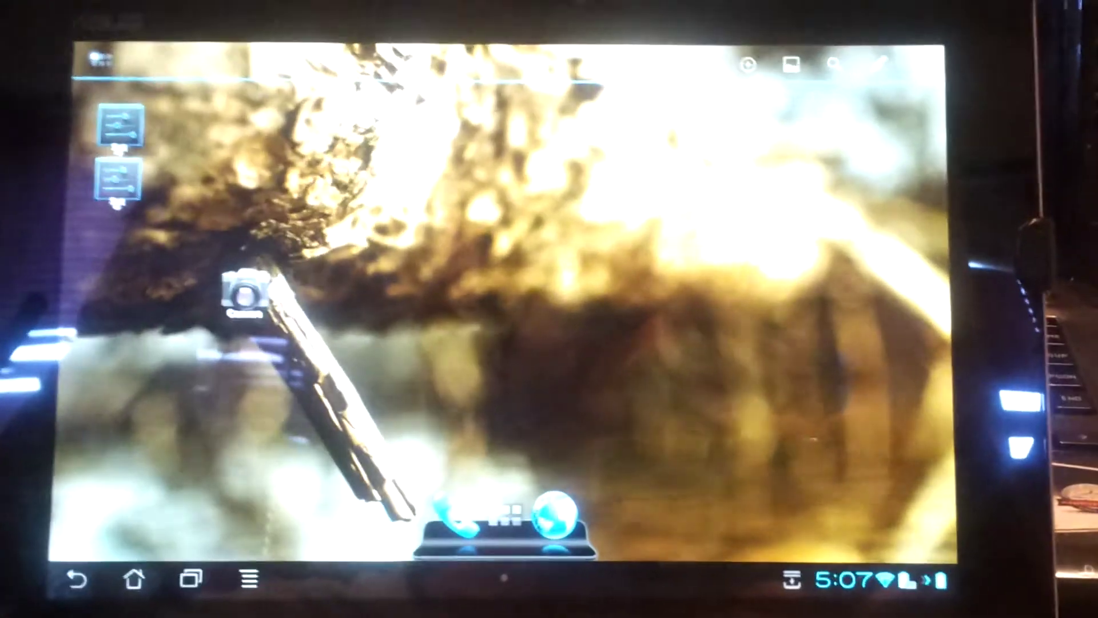